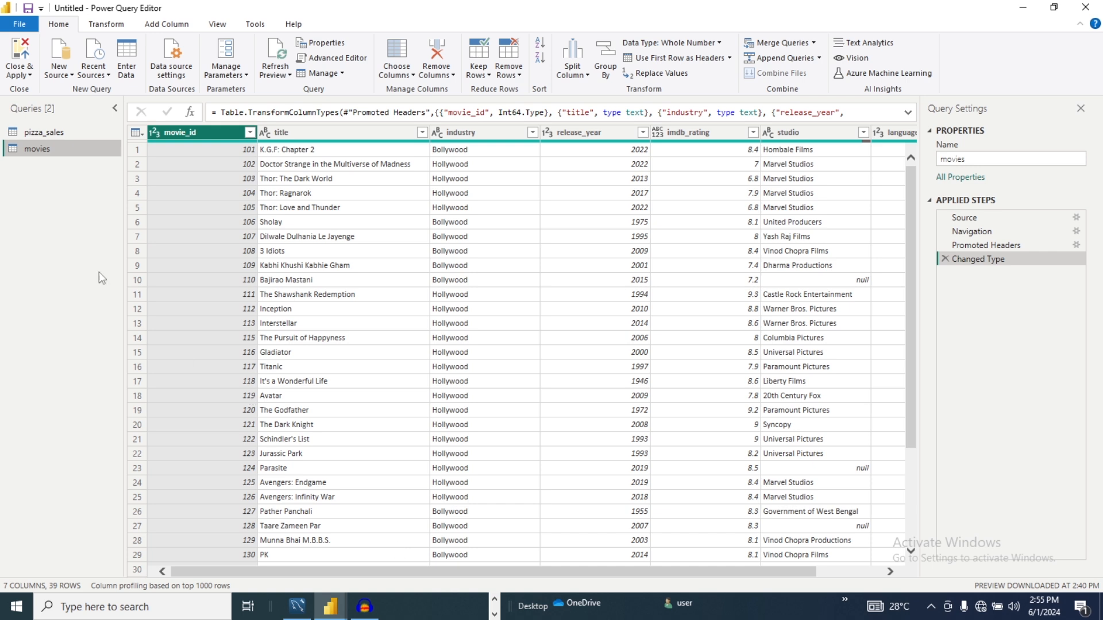
- Transform the movie_id column of the movies query into true/false values with the Is Even check
click(106, 24)
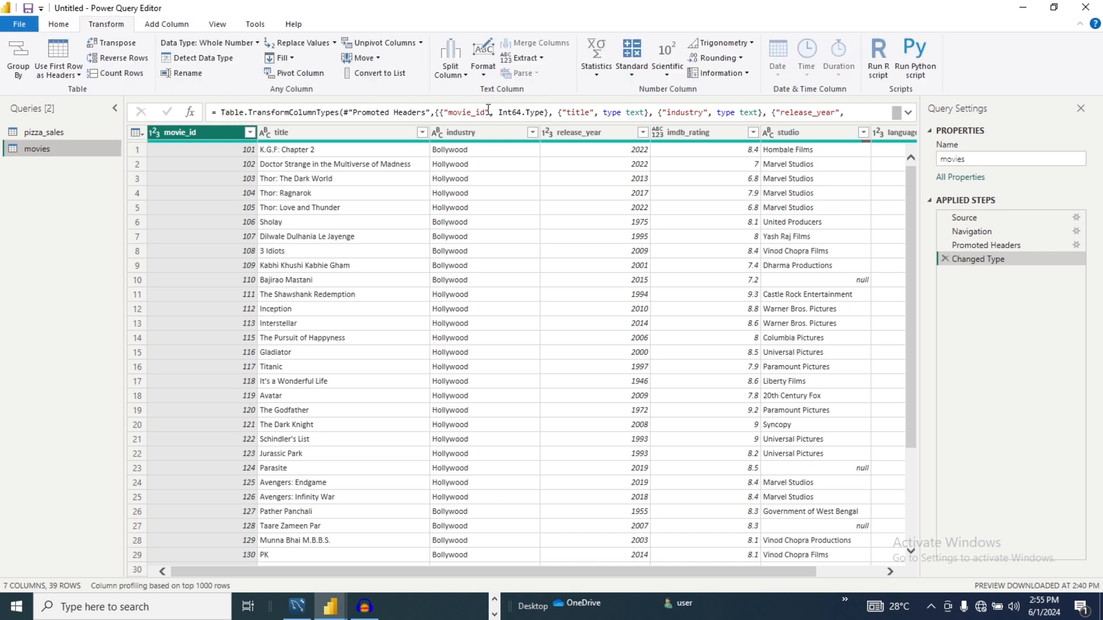
click(746, 74)
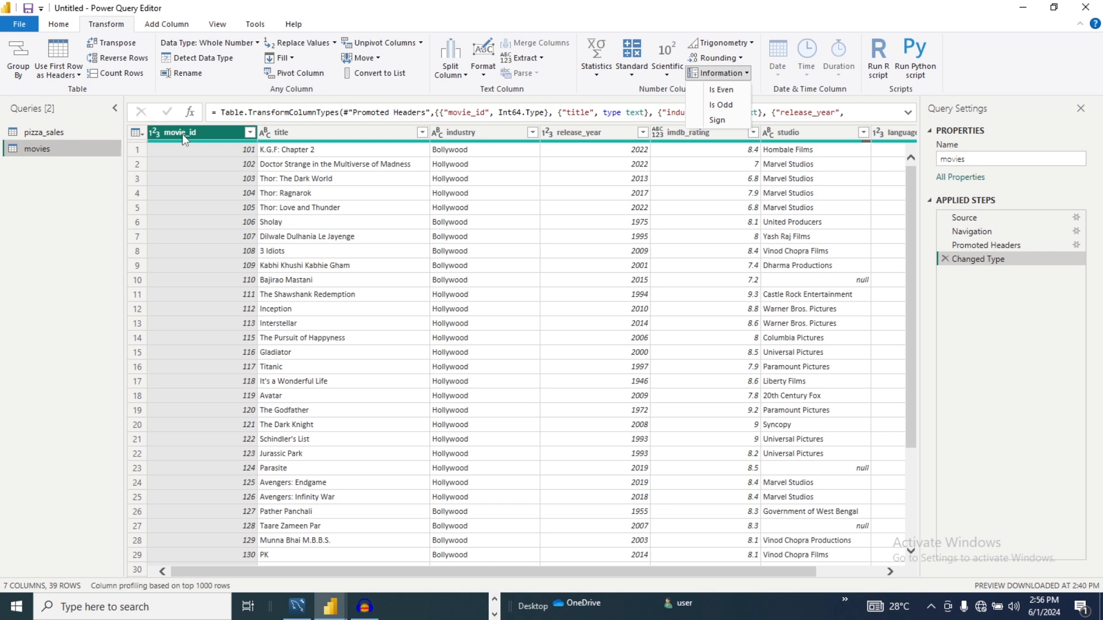
click(722, 91)
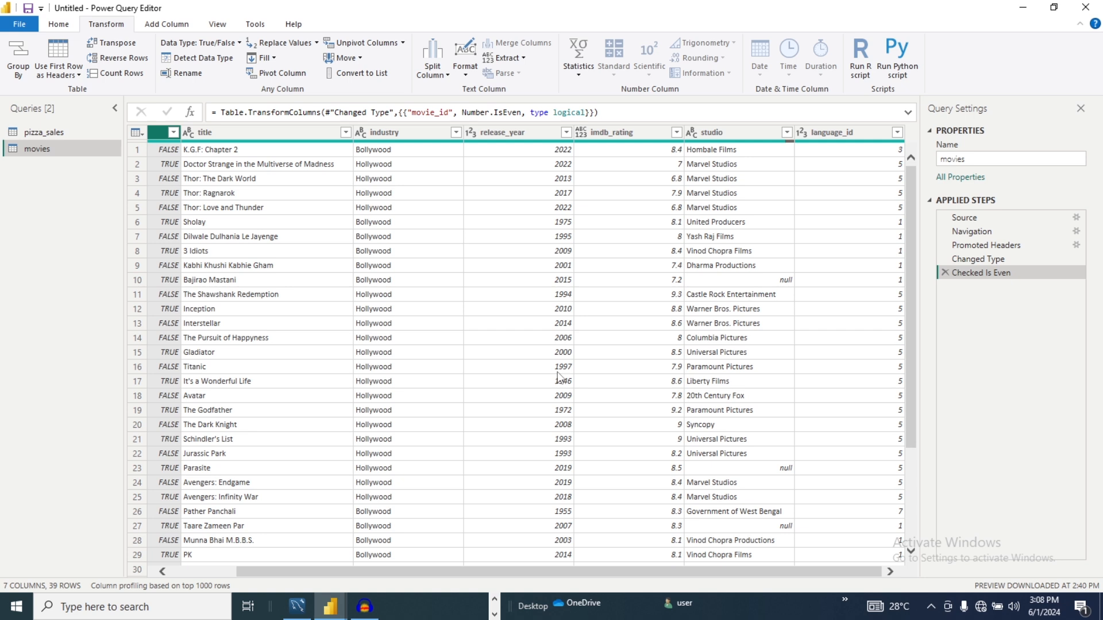
- Transform the language_id column into true/false values with the Is Odd check
click(838, 136)
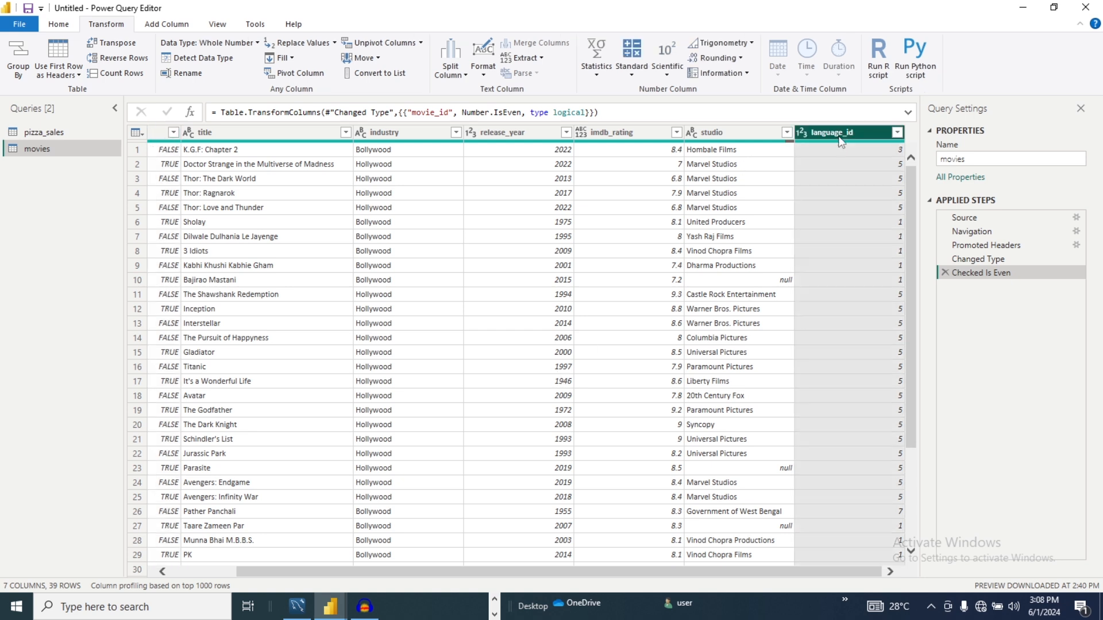
click(746, 74)
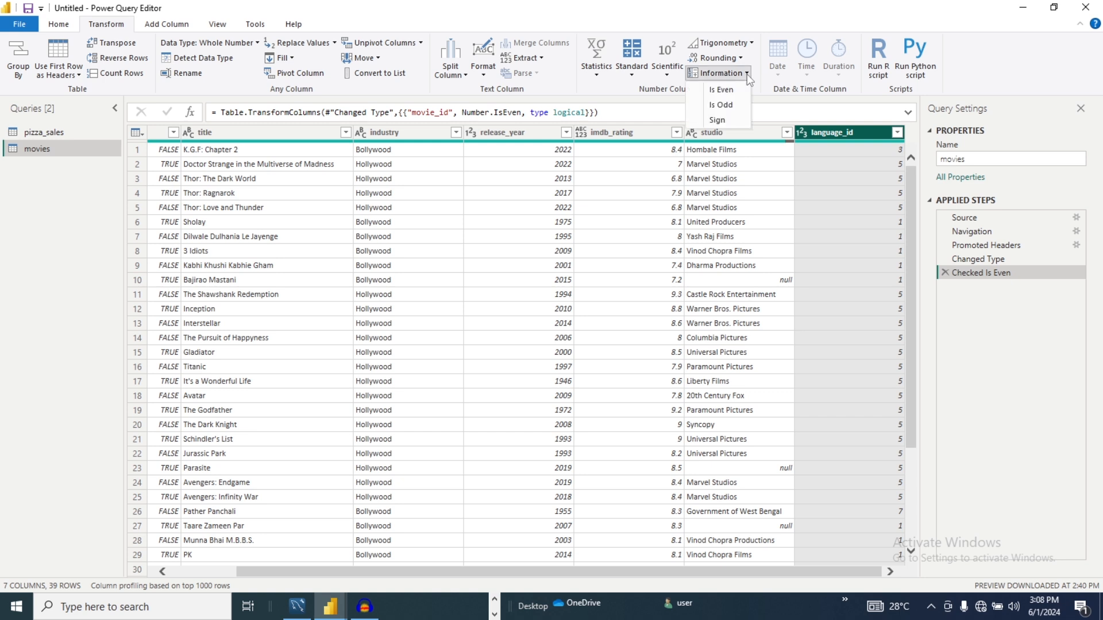
click(726, 104)
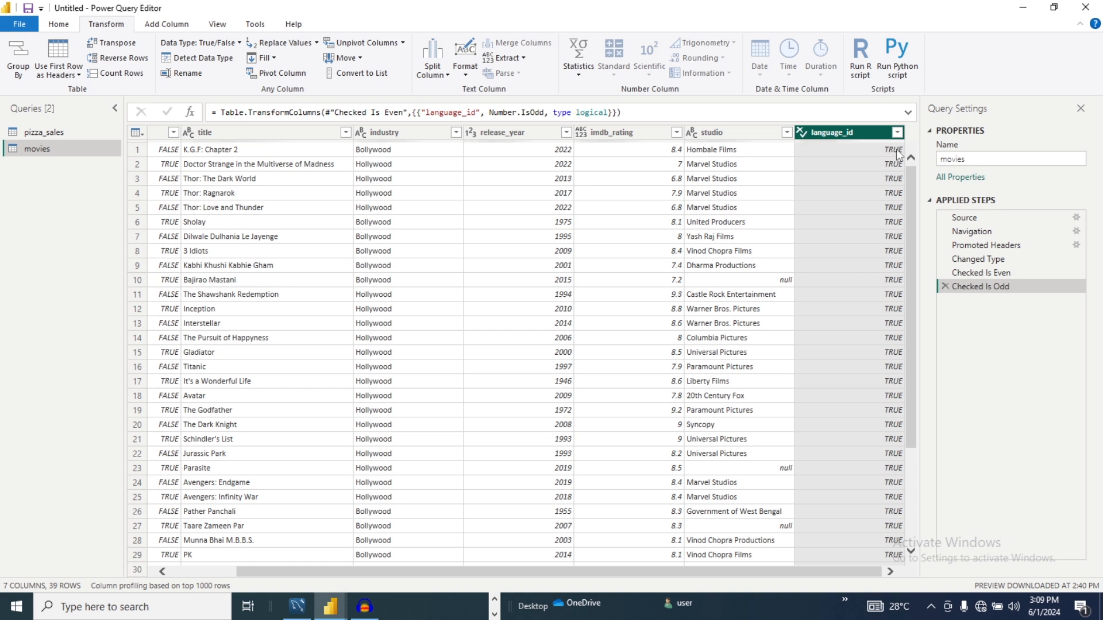
scroll(912, 387, down, 4)
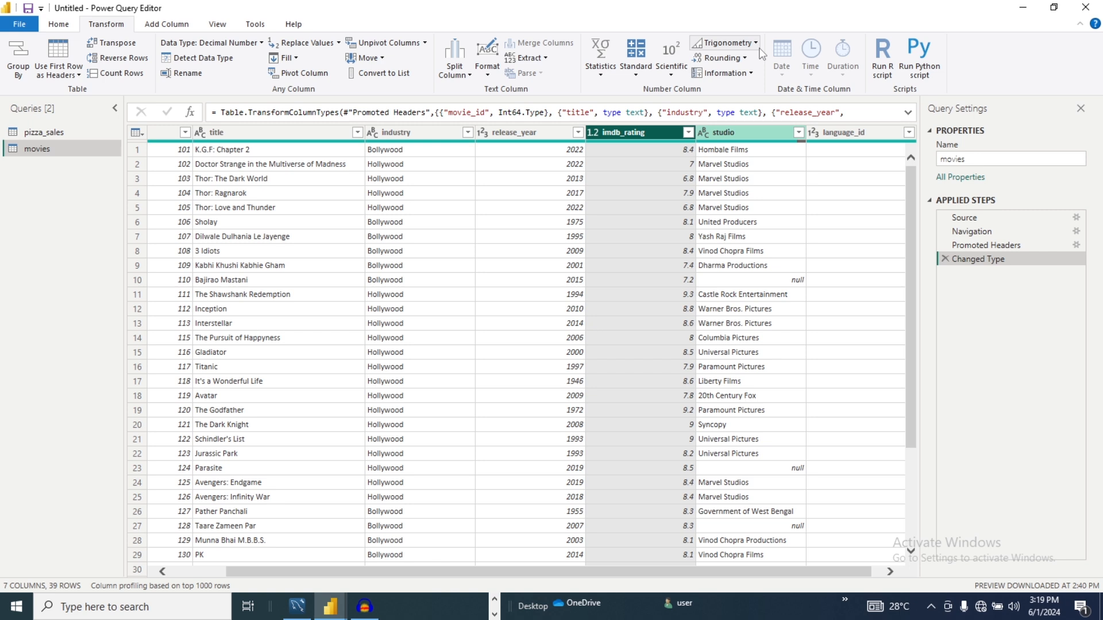
- Apply Round Up to the imdb_rating column and delete the resulting rounding step from the query
click(722, 58)
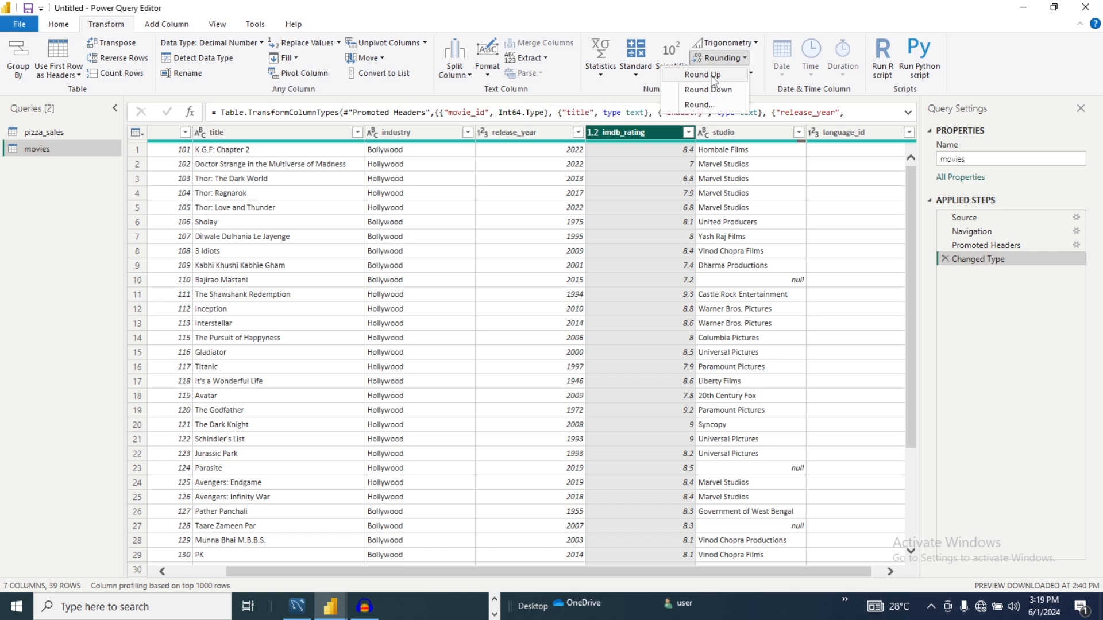
click(713, 75)
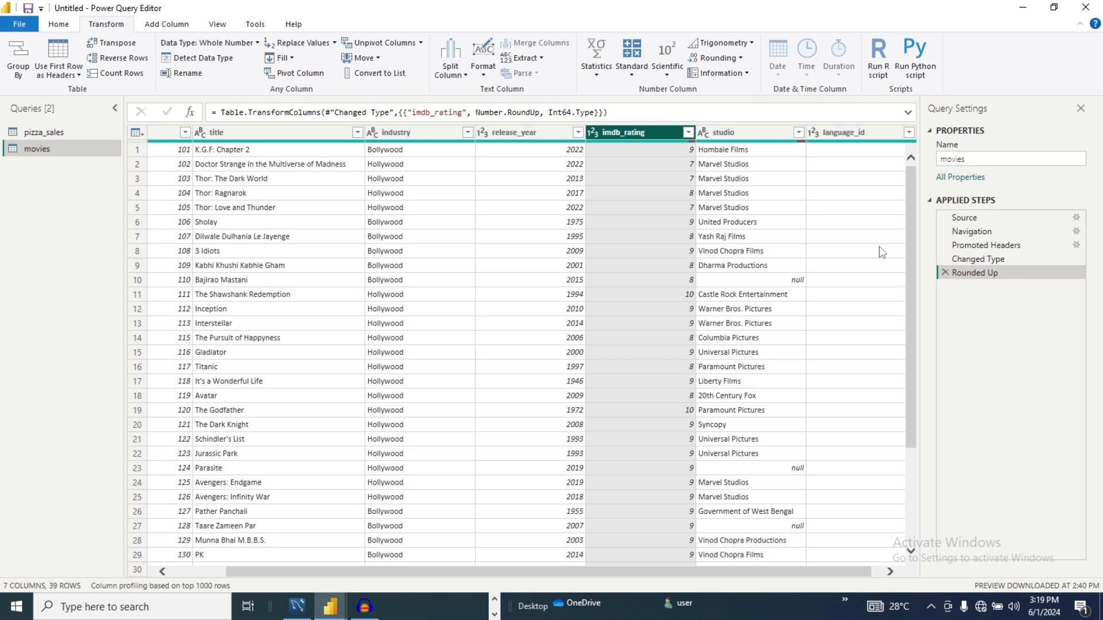
click(945, 273)
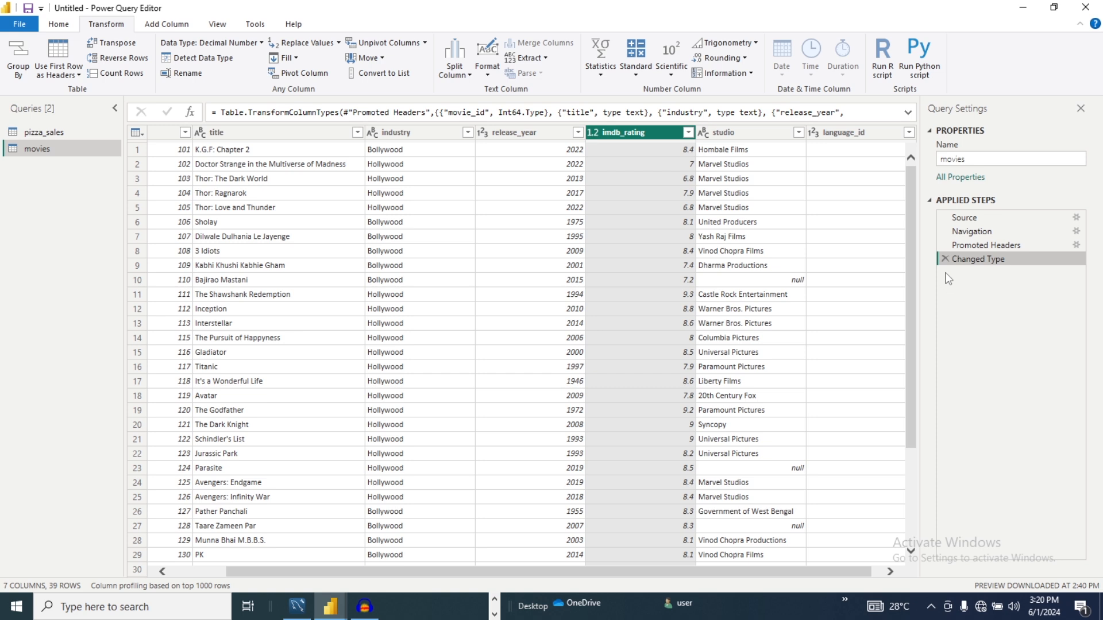
- Apply Round Down to the imdb_rating column and delete the resulting rounding step from the query
click(720, 57)
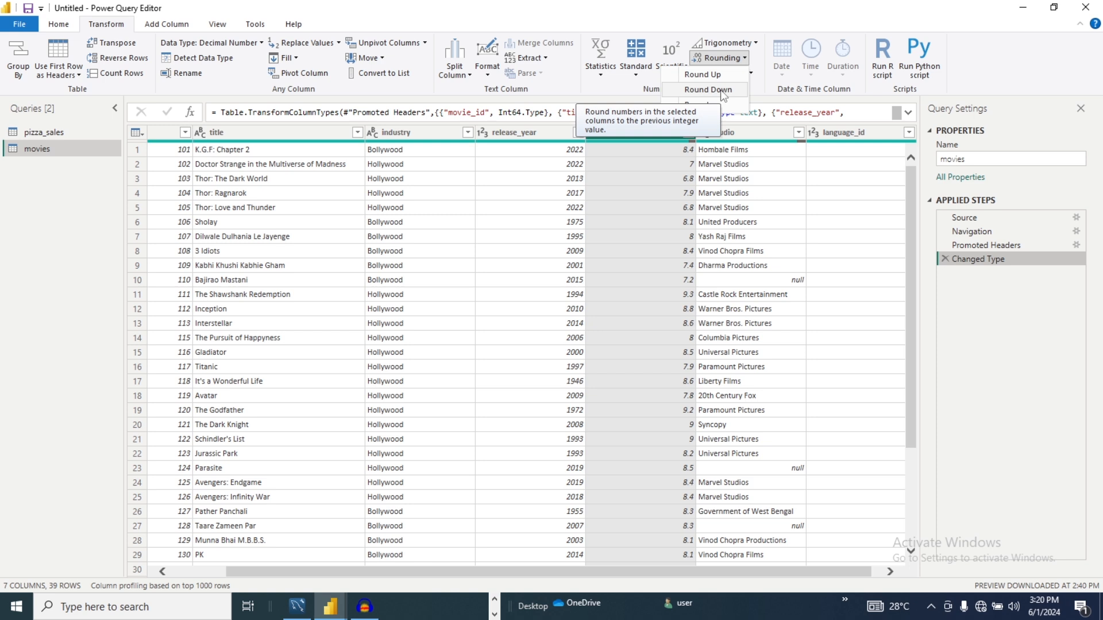
click(707, 90)
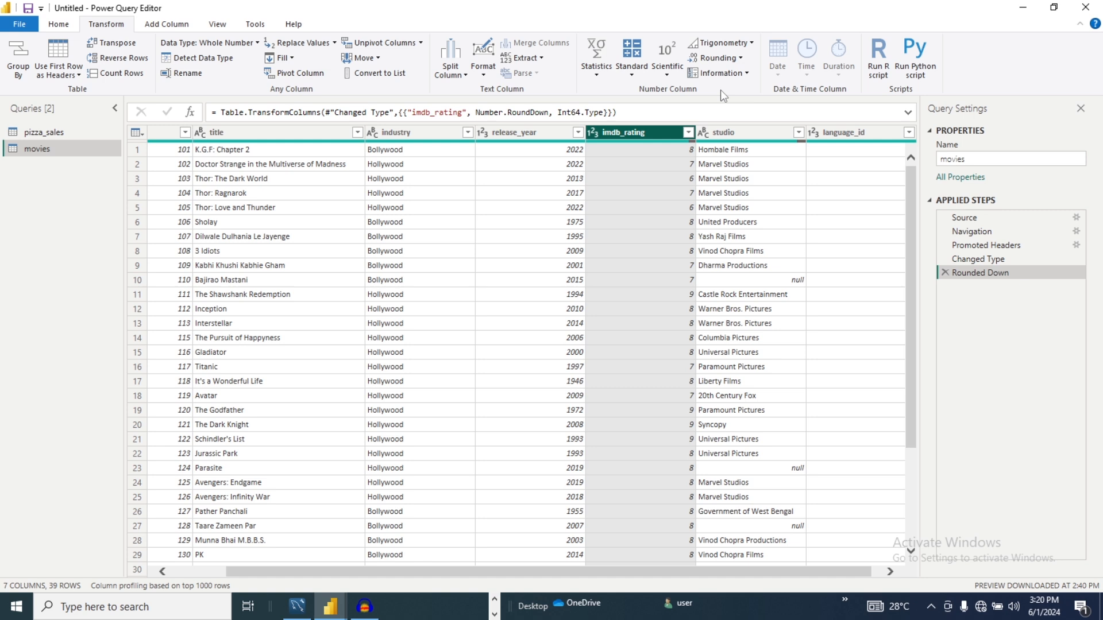
click(945, 273)
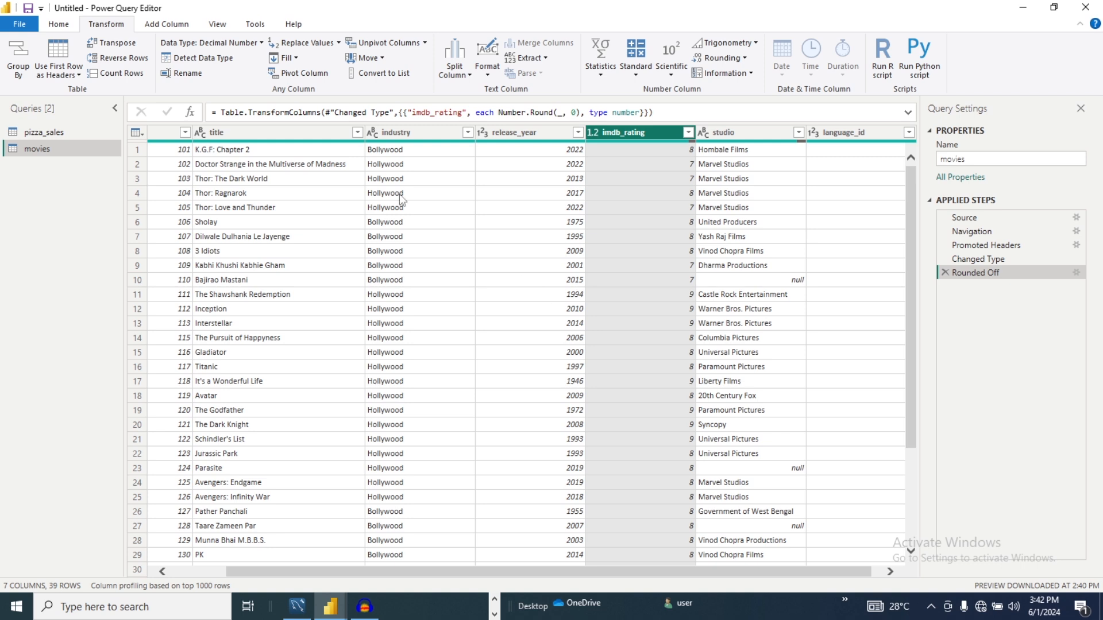
click(488, 76)
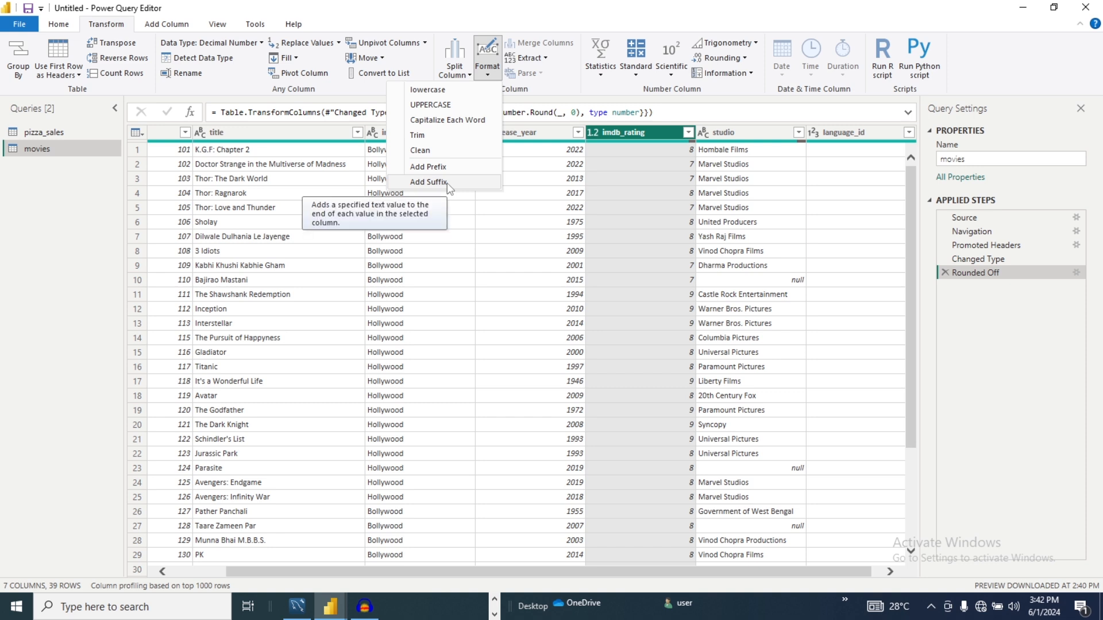
click(486, 217)
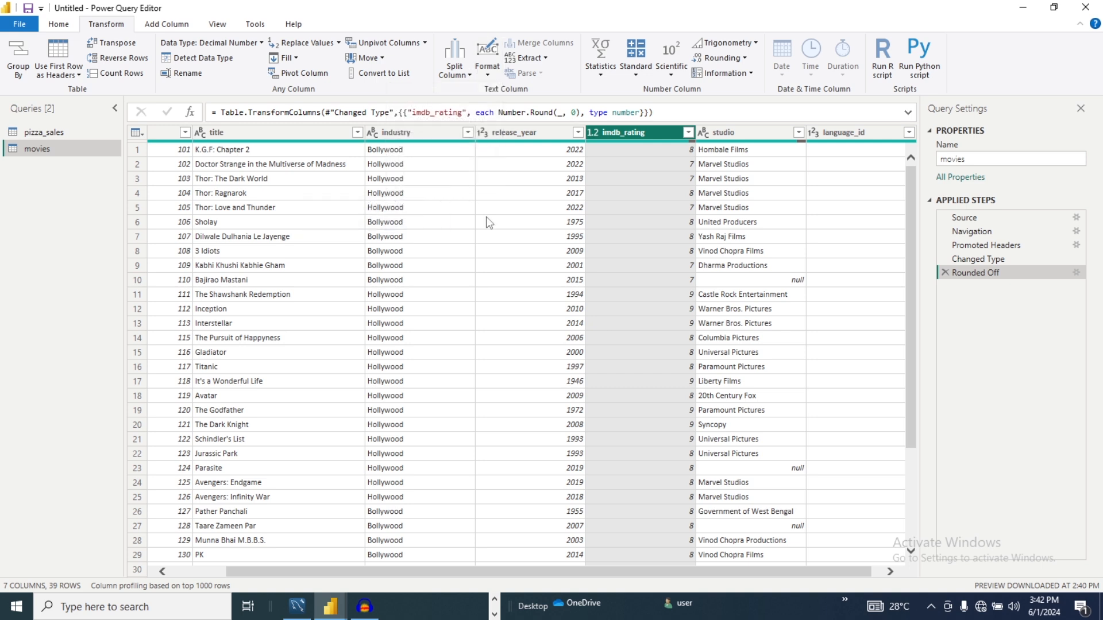
click(415, 132)
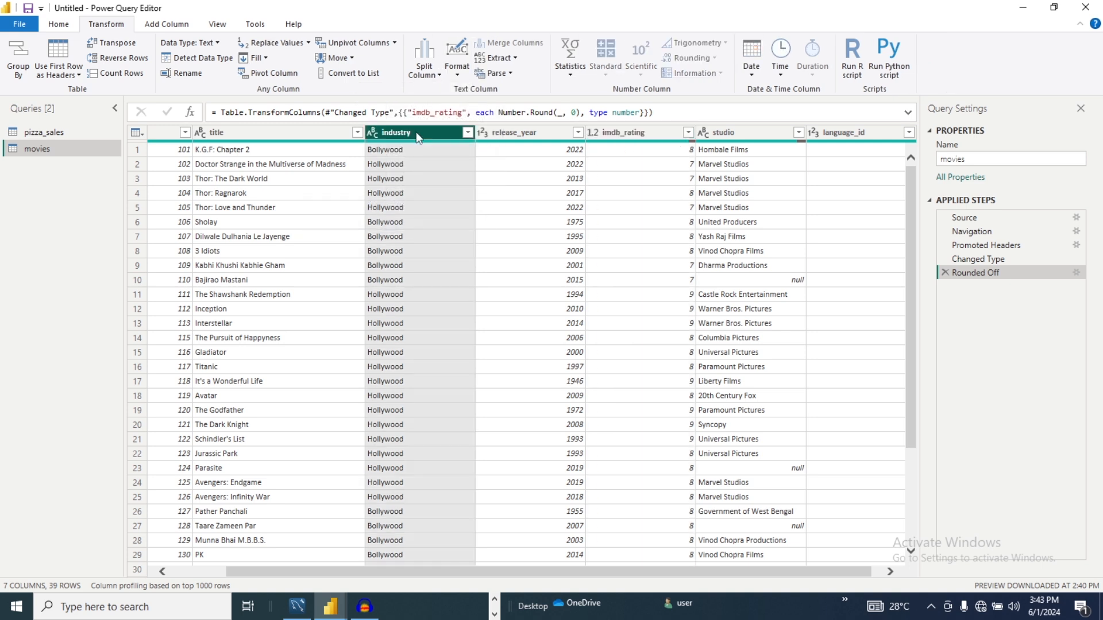
click(457, 73)
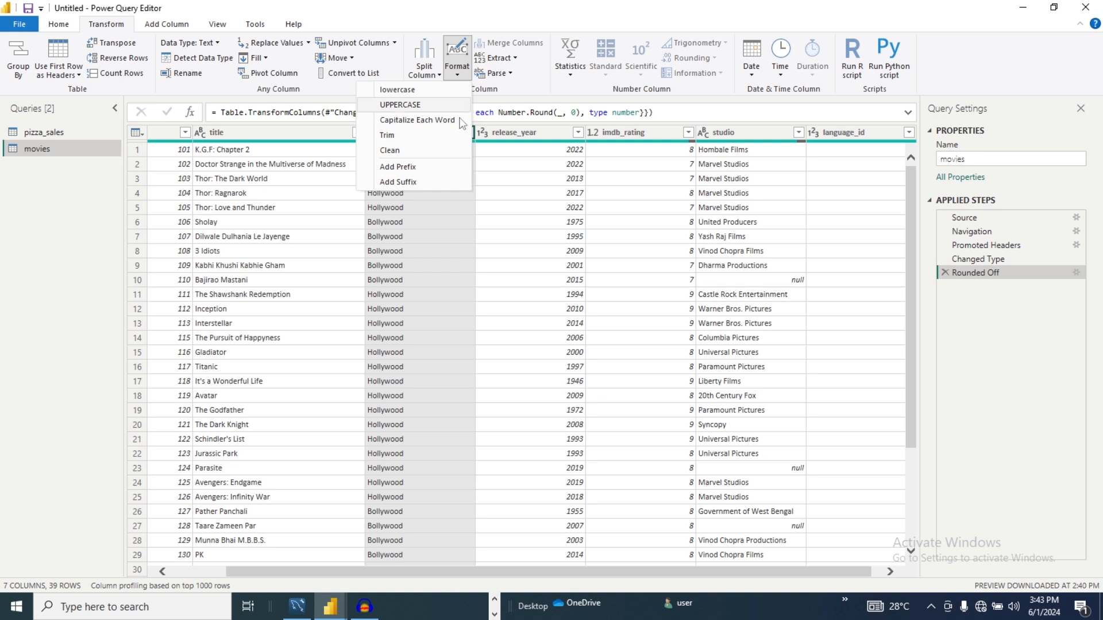
click(532, 207)
- Start adding a prefix to the industry column and enter "Actor" as its value
click(408, 132)
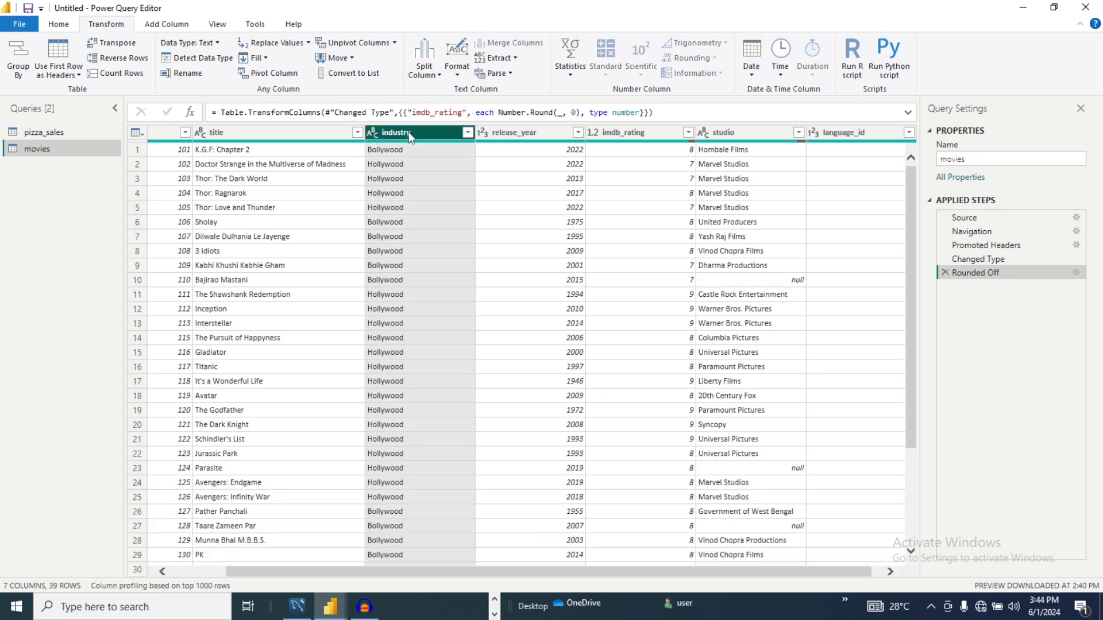
click(457, 74)
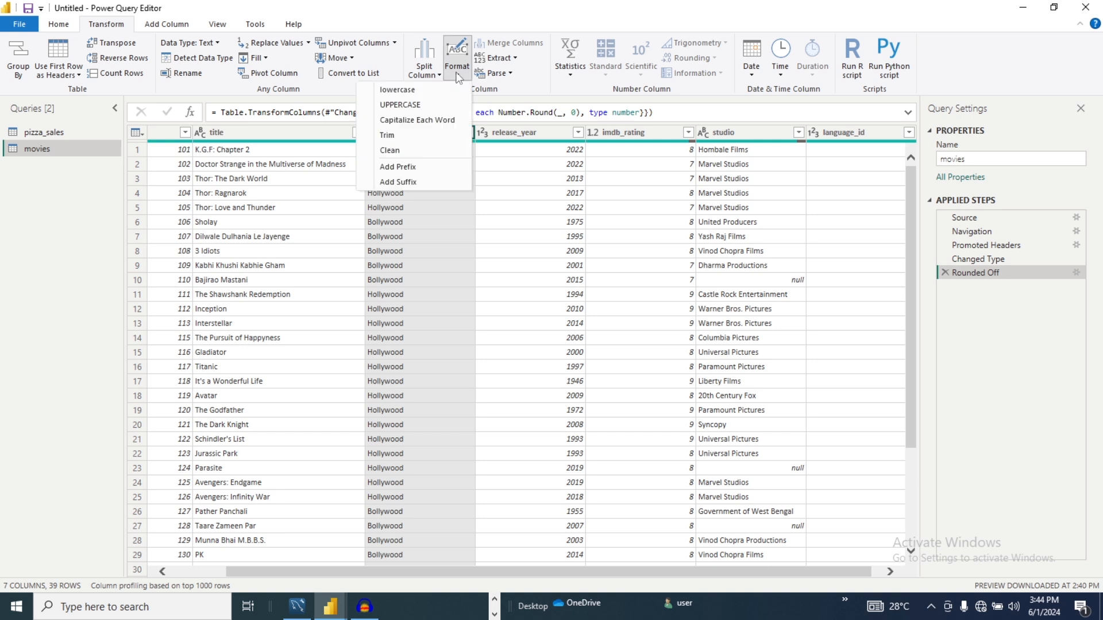
click(421, 167)
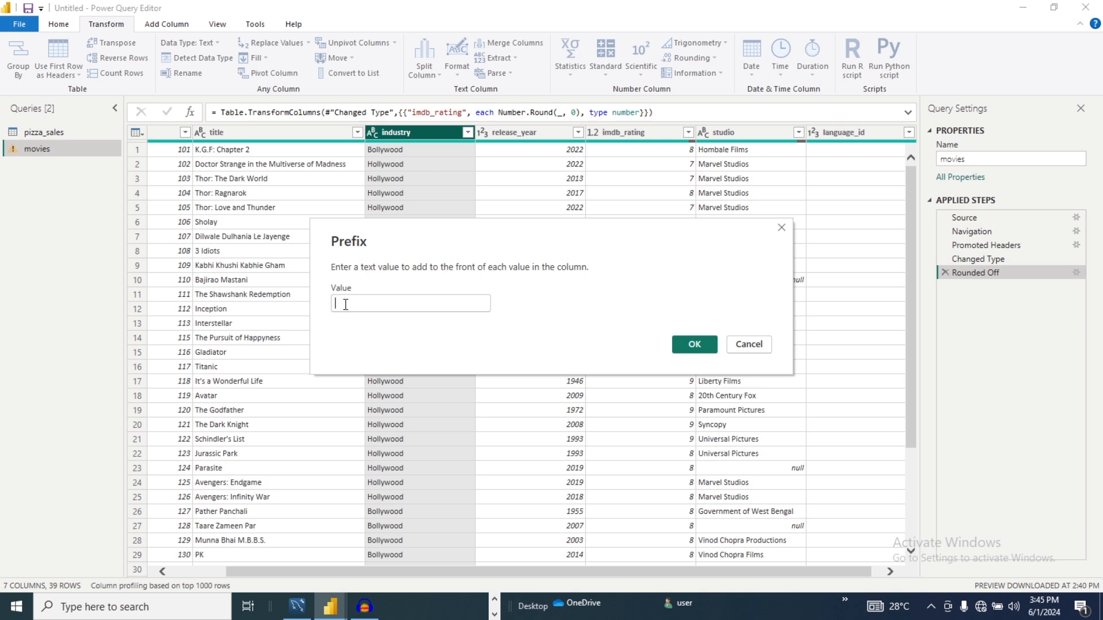
text(actor)
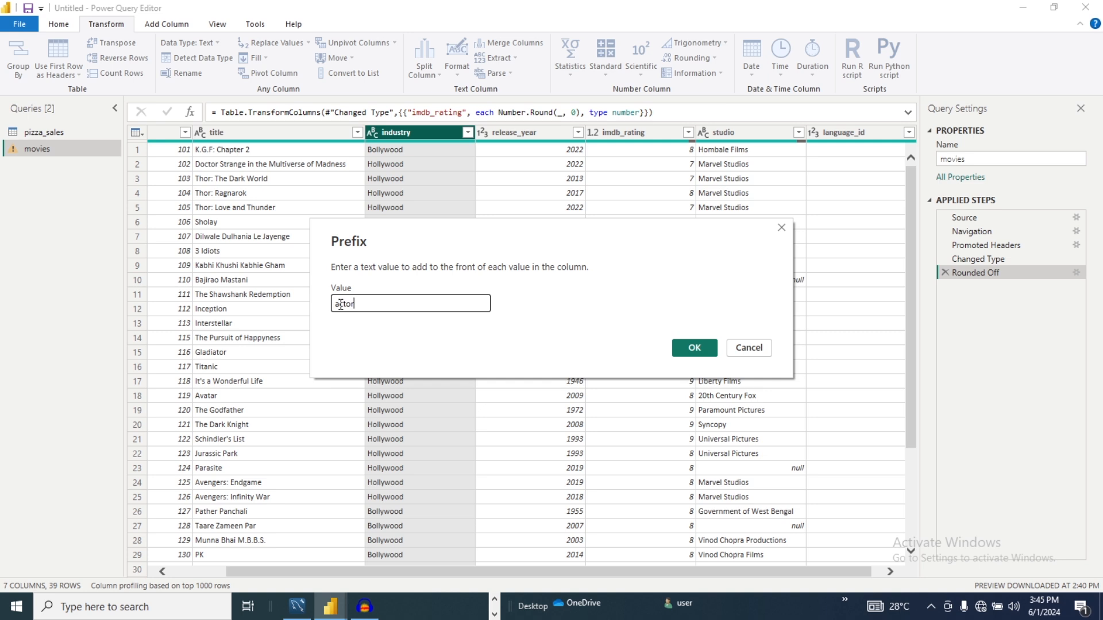
click(339, 304)
key(BackSpace)
text(A)
- Change the prefix value to "Celebrity-", apply it to the industry column, and delete the added prefix step
key(ctrl+a)
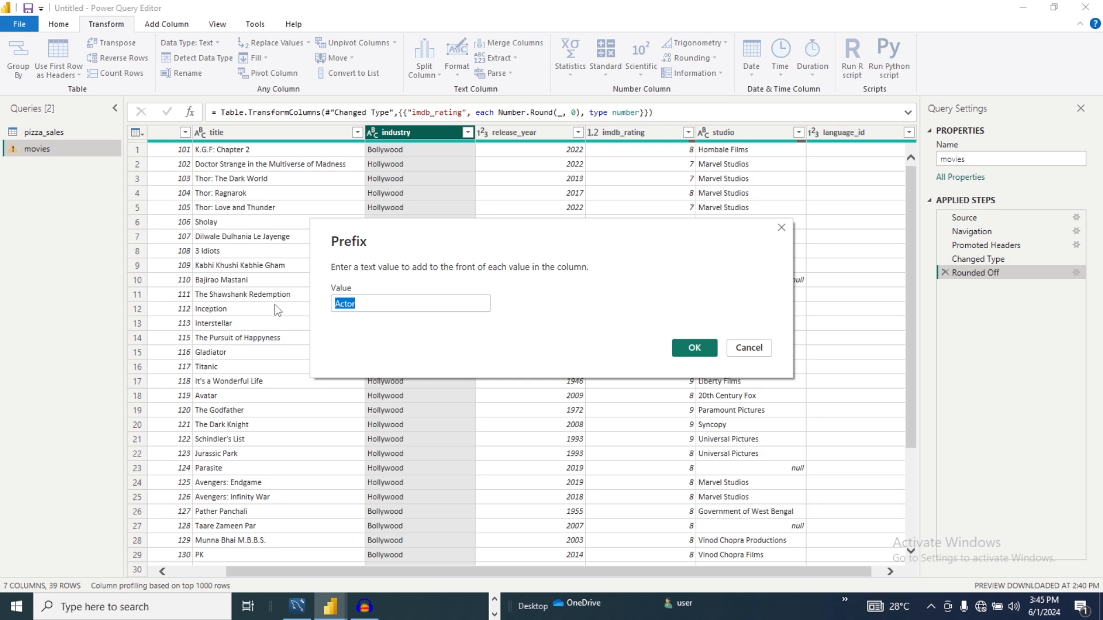
text(Celebrity)
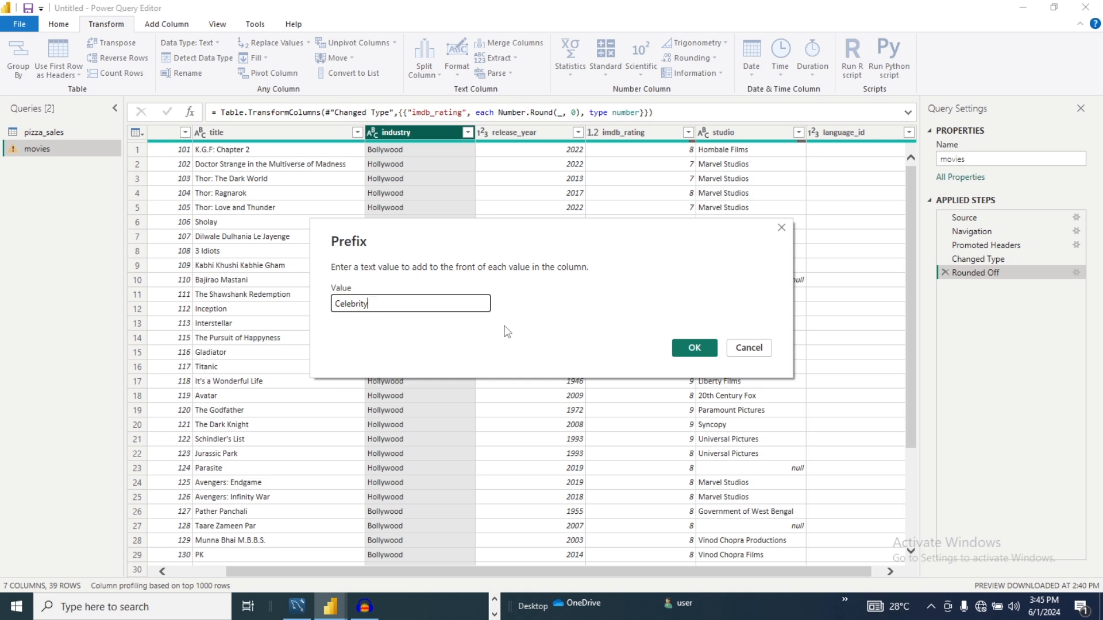
text(-)
key(BackSpace)
click(693, 350)
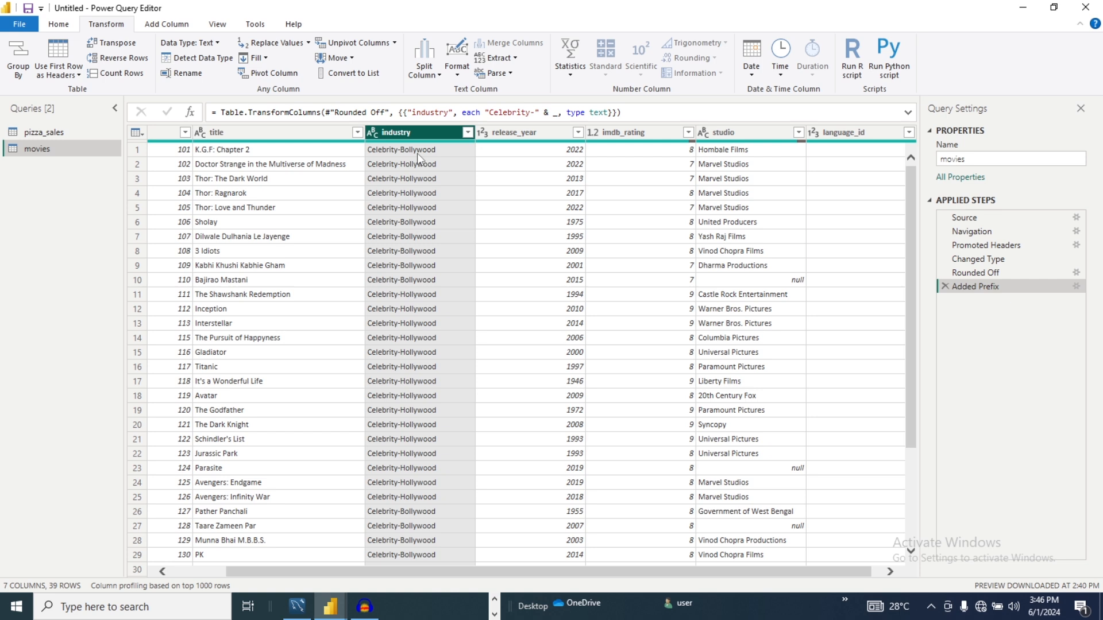
click(945, 286)
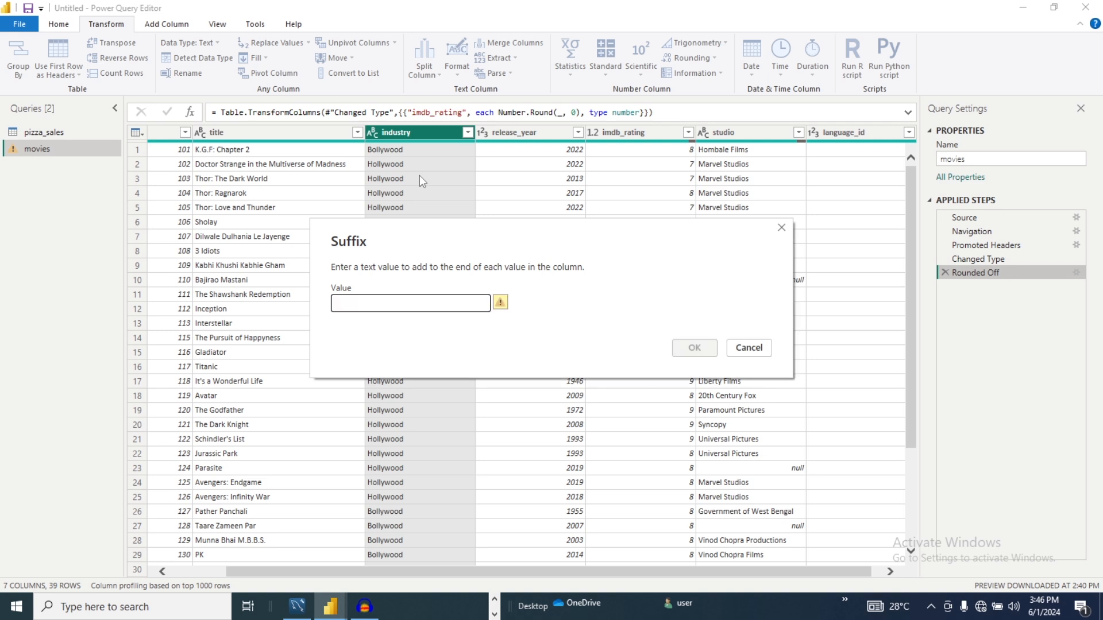
- Add the suffix " Legend", with a leading space, to every value in the industry column
text(Legend)
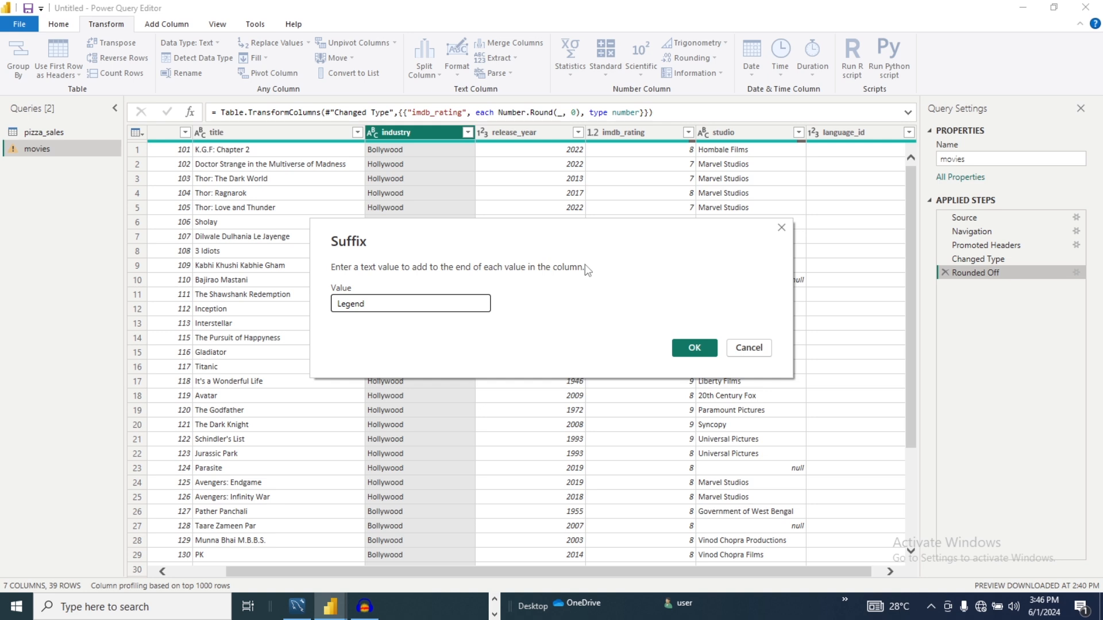
click(695, 348)
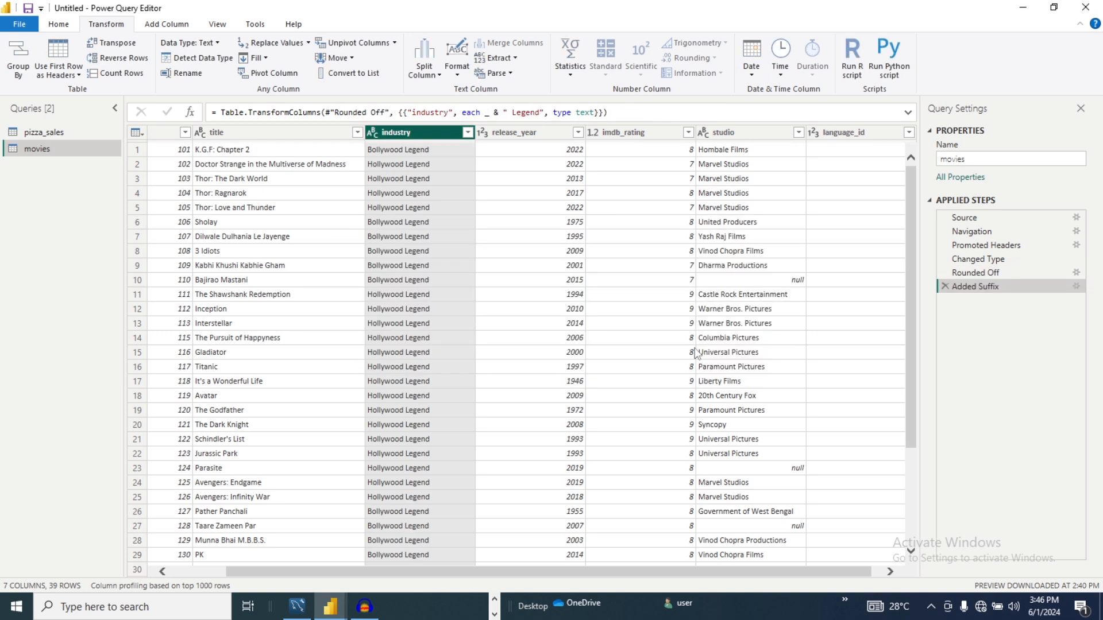